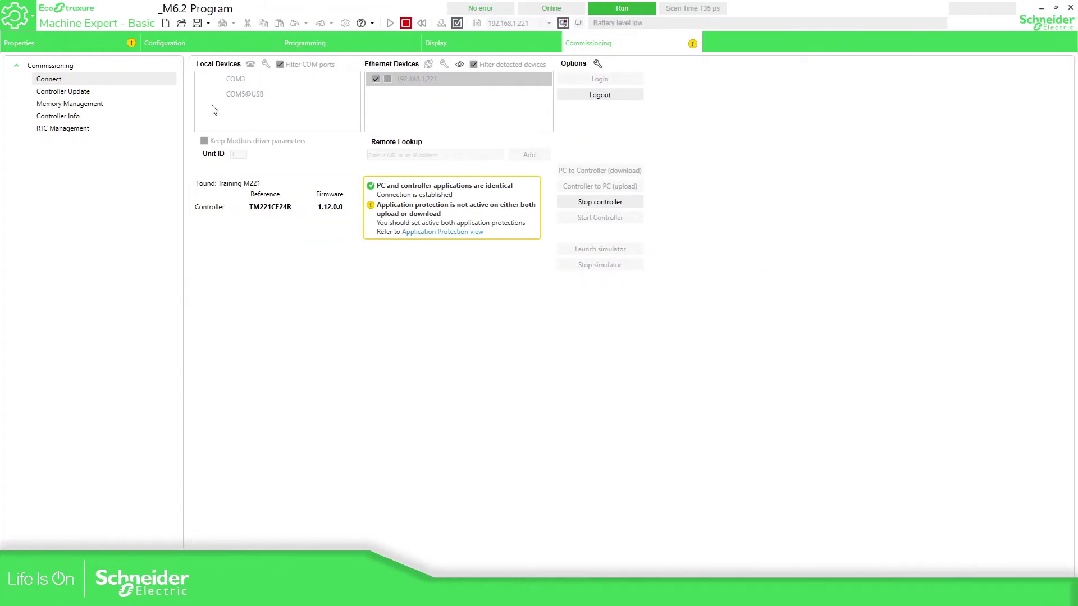
Step: Erase only the post configuration file from the controller, keeping program, memory values and log file
{"action": "left_click", "coordinate": [65, 107]}
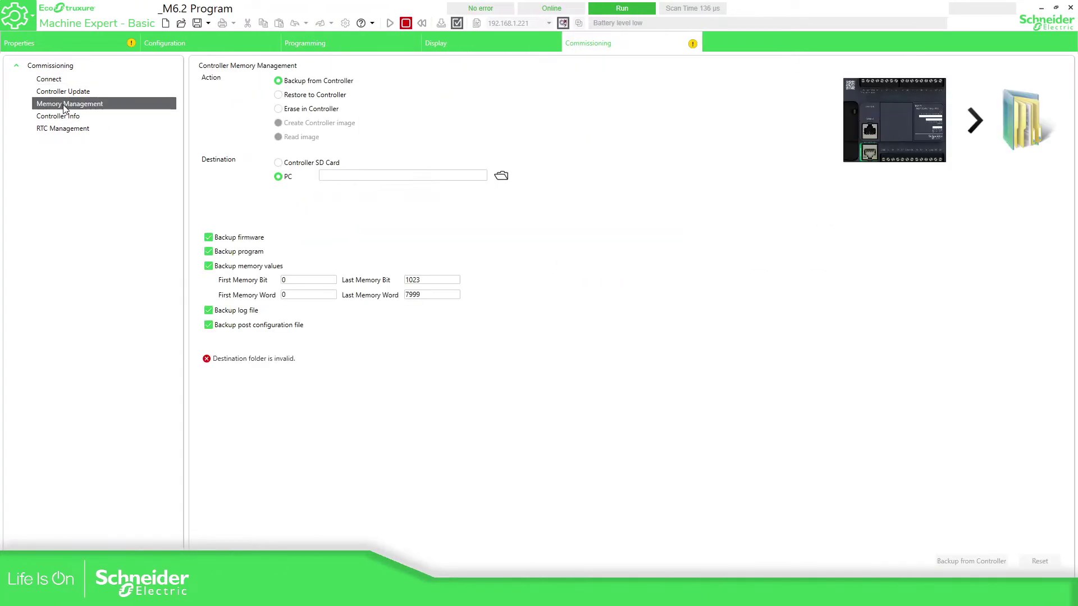
{"action": "left_click", "coordinate": [279, 110]}
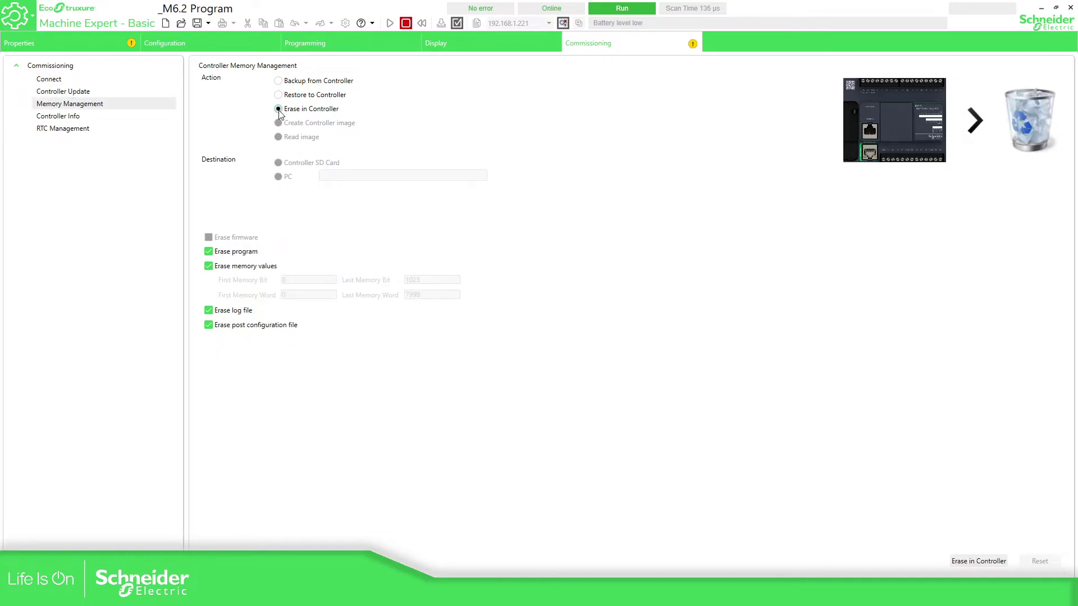
{"action": "left_click", "coordinate": [208, 252]}
{"action": "left_click", "coordinate": [209, 266]}
{"action": "left_click", "coordinate": [208, 310]}
{"action": "left_click", "coordinate": [971, 562]}
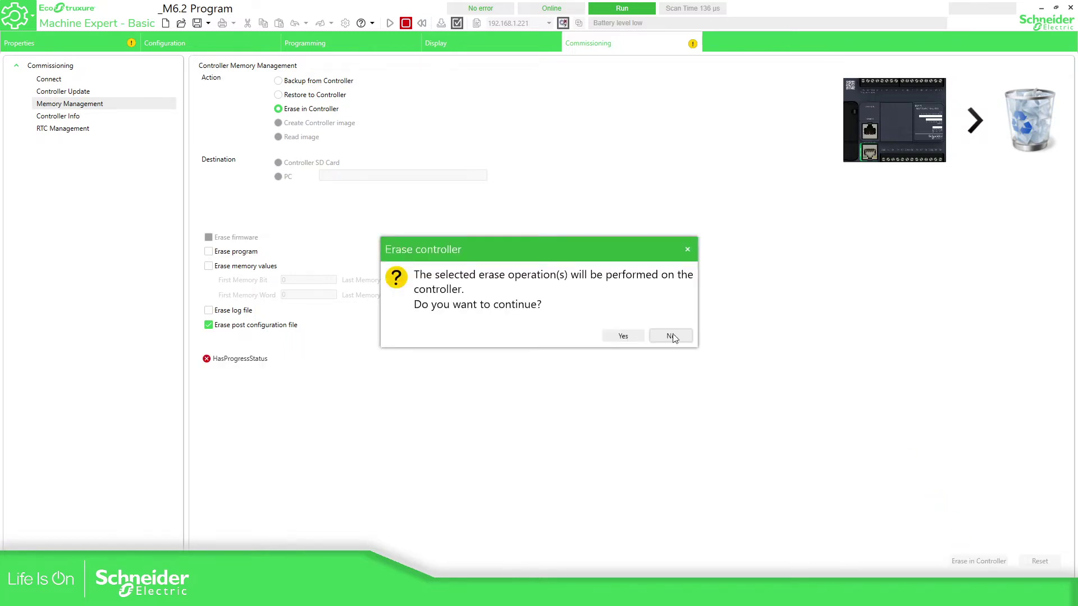
{"action": "left_click", "coordinate": [623, 337]}
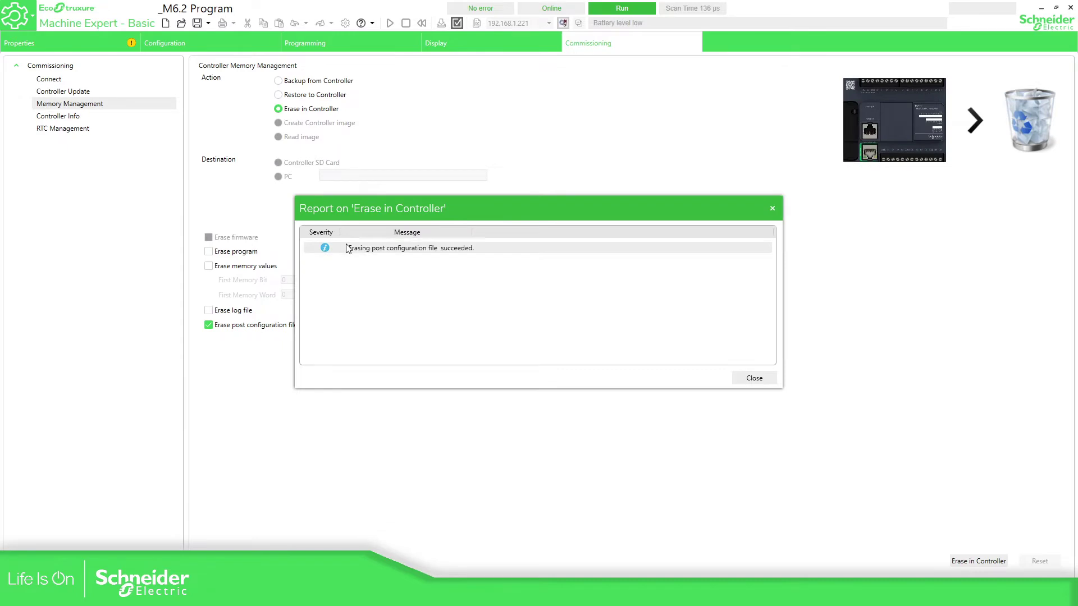
{"action": "left_click", "coordinate": [768, 379]}
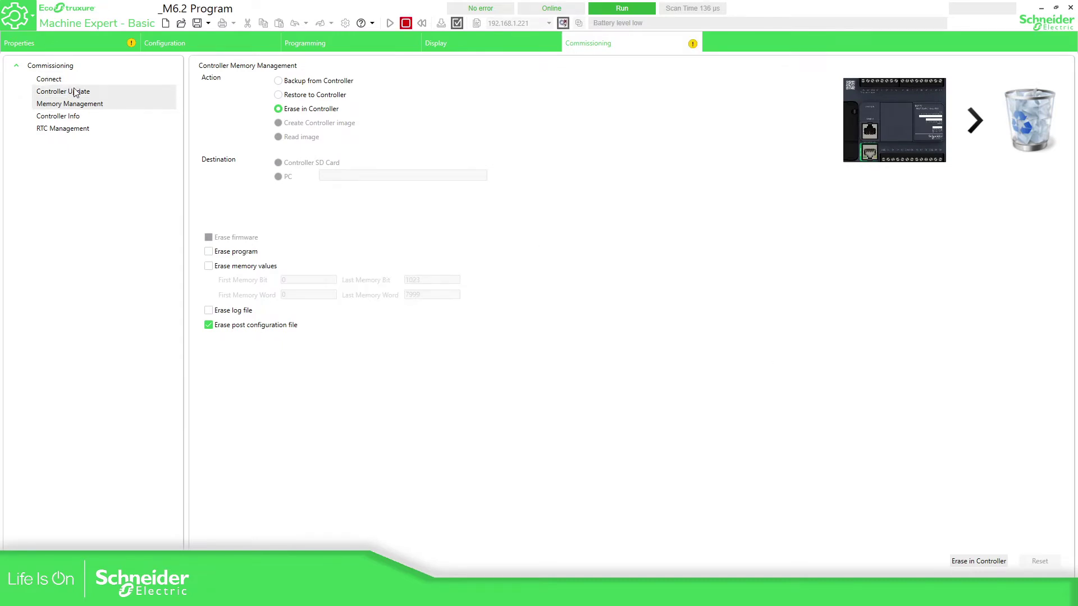
Step: Check Controller Info for no post configuration applied, then show the PRG_INPUTS ladder program
{"action": "left_click", "coordinate": [67, 116]}
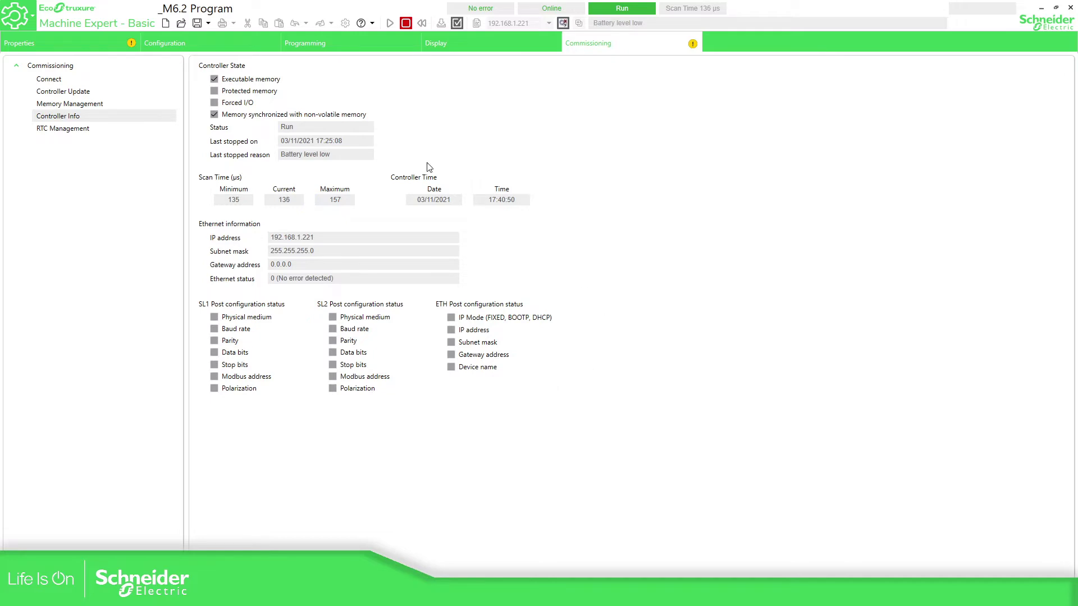
{"action": "left_click", "coordinate": [352, 43]}
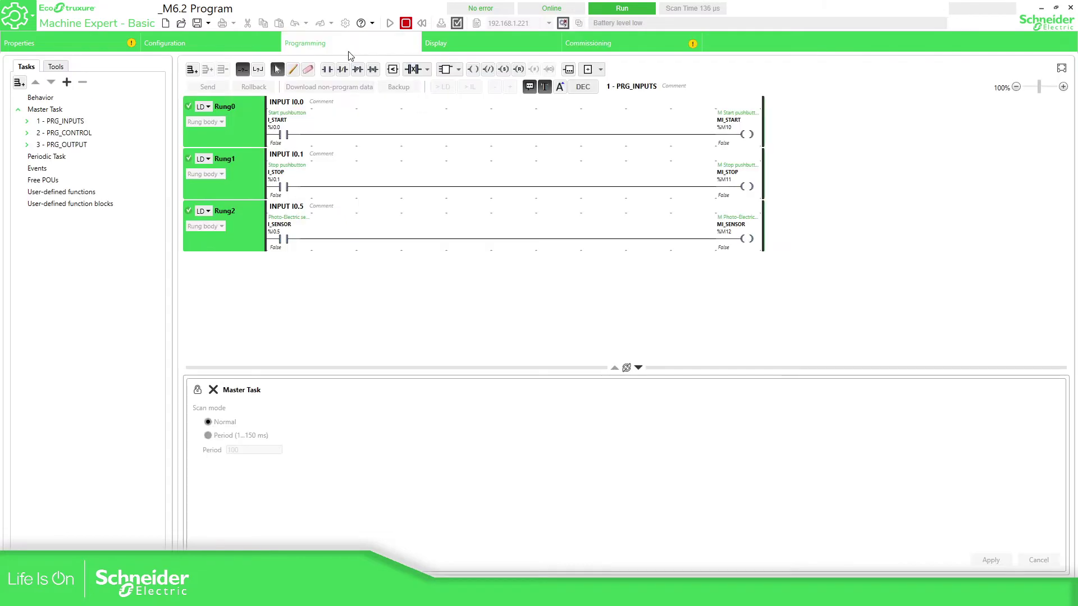
Step: Read %SW98, %SW99 and %SW100 as all zeros in Table_SD, then return to Controller Info
{"action": "left_click", "coordinate": [45, 67]}
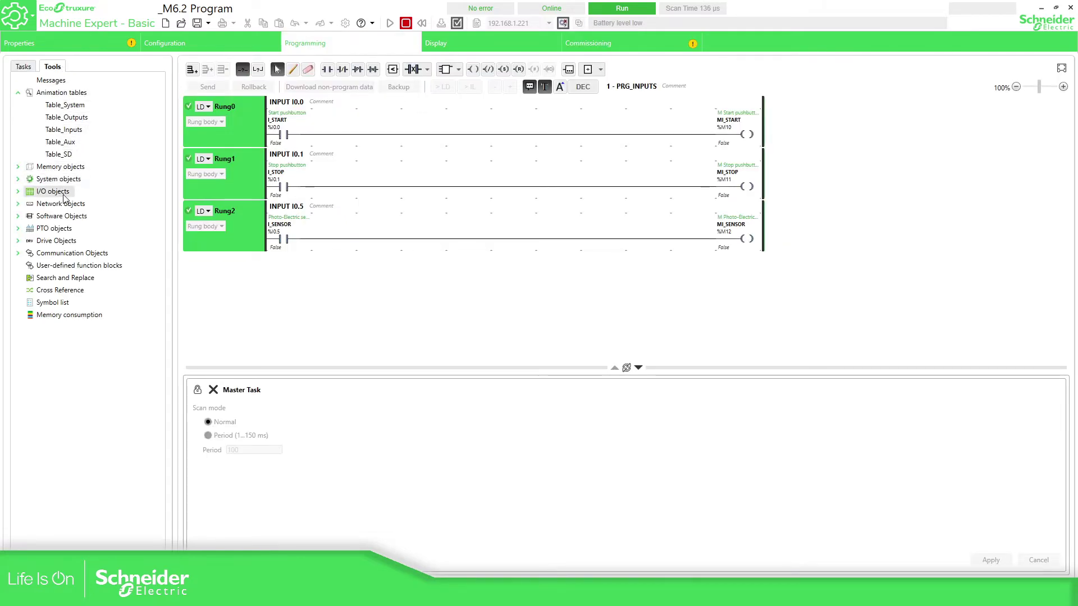
{"action": "left_click", "coordinate": [59, 155]}
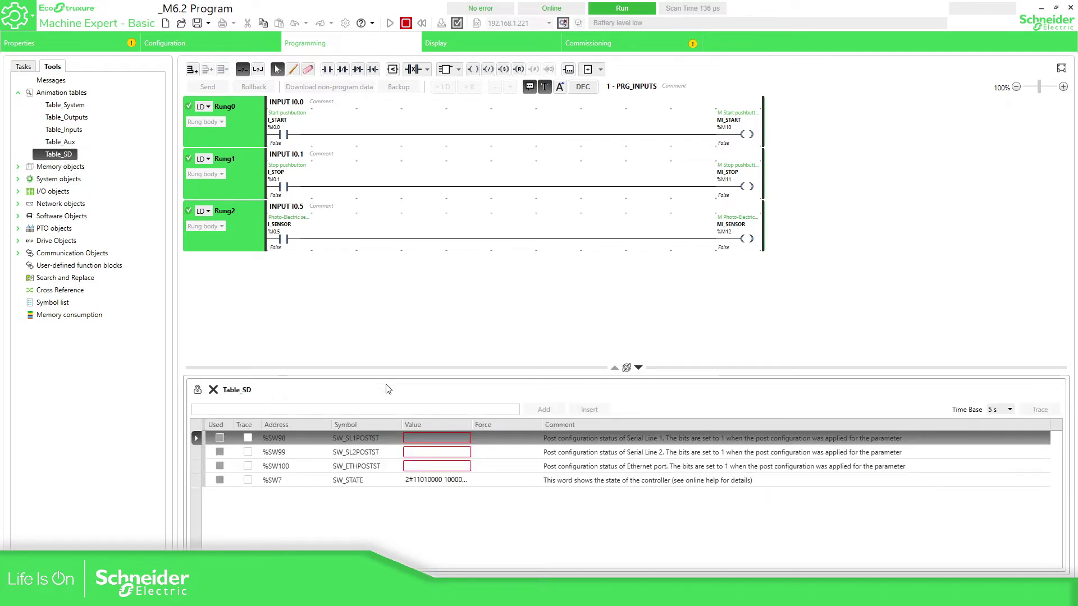
{"action": "left_click", "coordinate": [331, 438]}
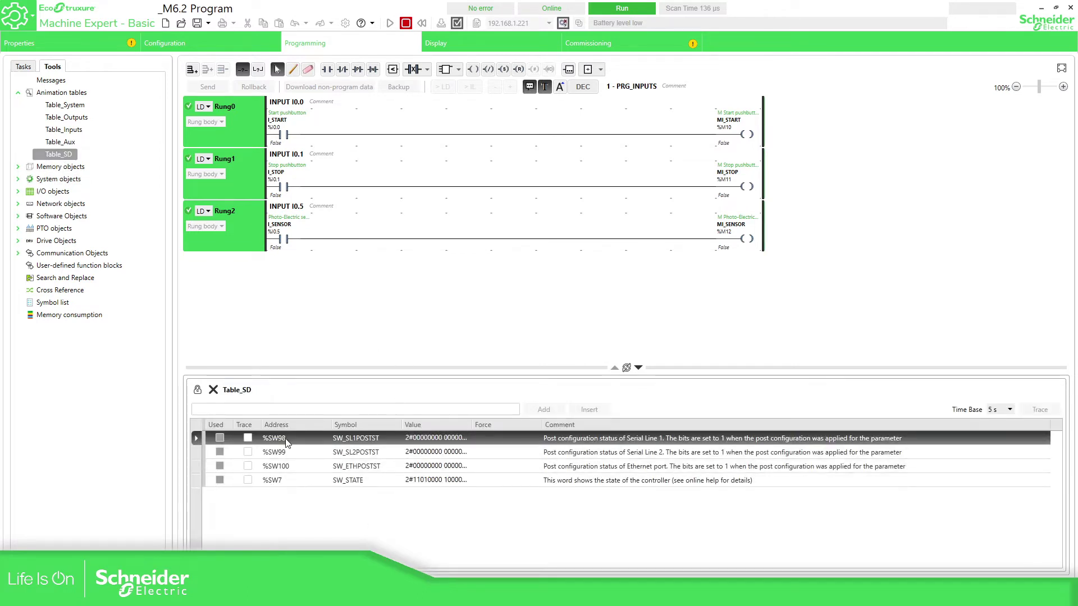
{"action": "double_click", "coordinate": [473, 425]}
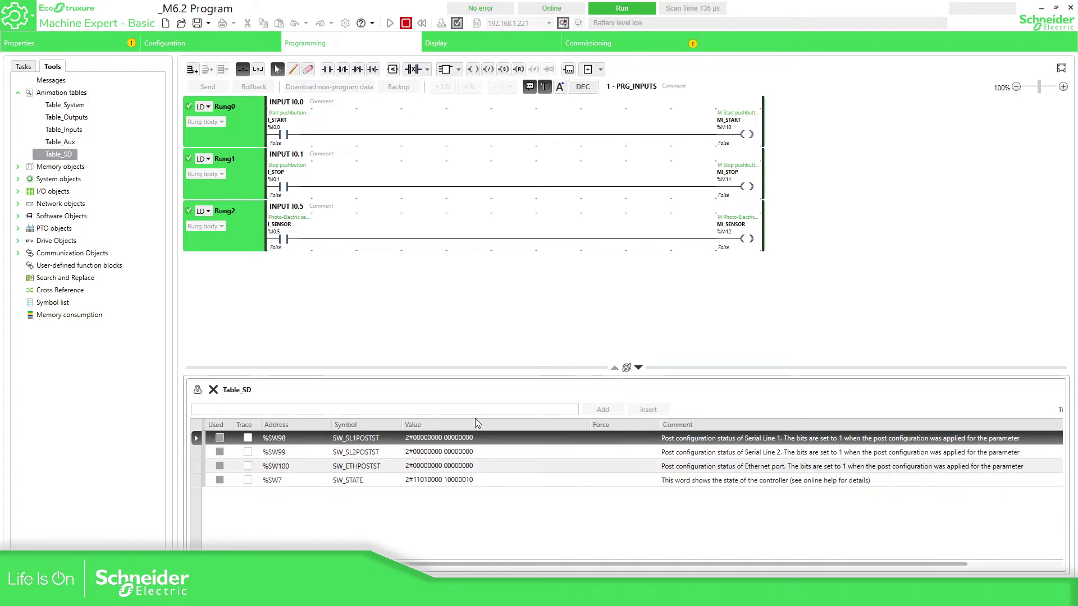
{"action": "left_click", "coordinate": [633, 43]}
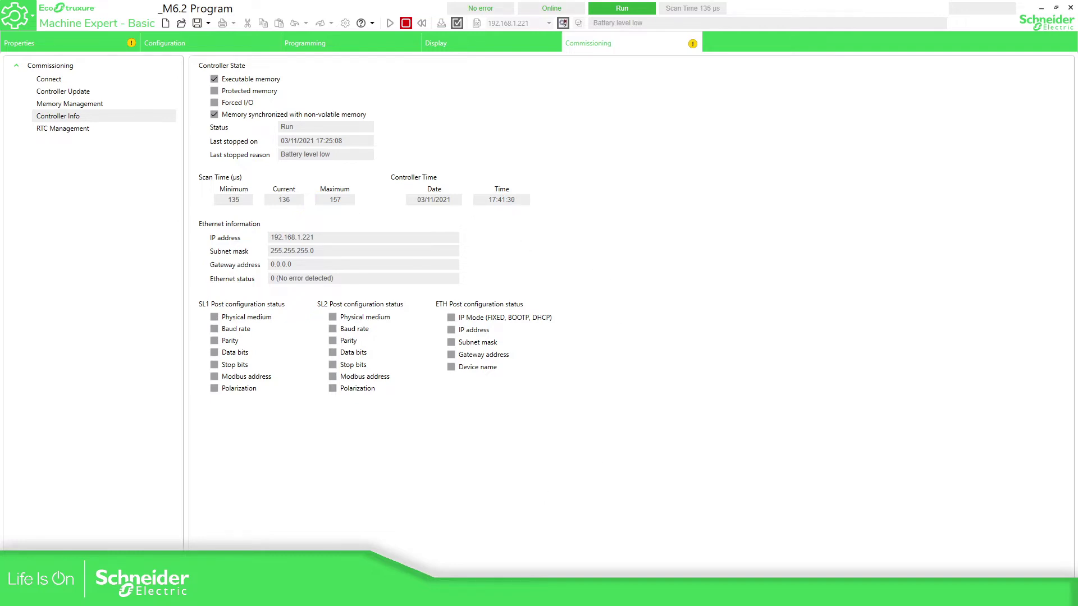
Step: Open File Explorer on C:\Program Files (x86)\Schneider Electric with the window moved to the upper left
{"action": "key", "text": "super+e"}
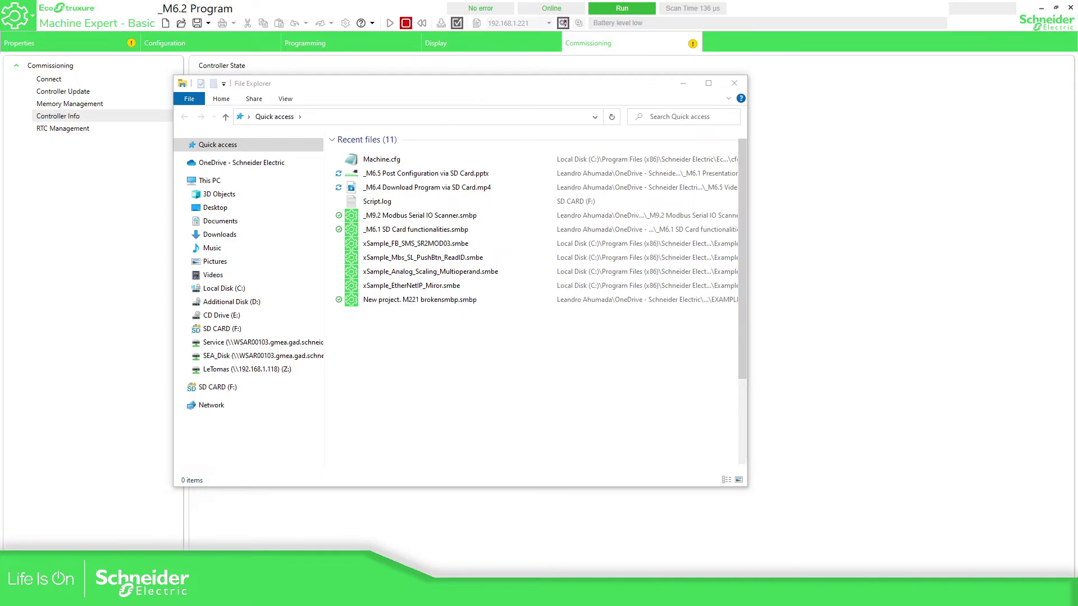
{"action": "key", "text": "alt+F4"}
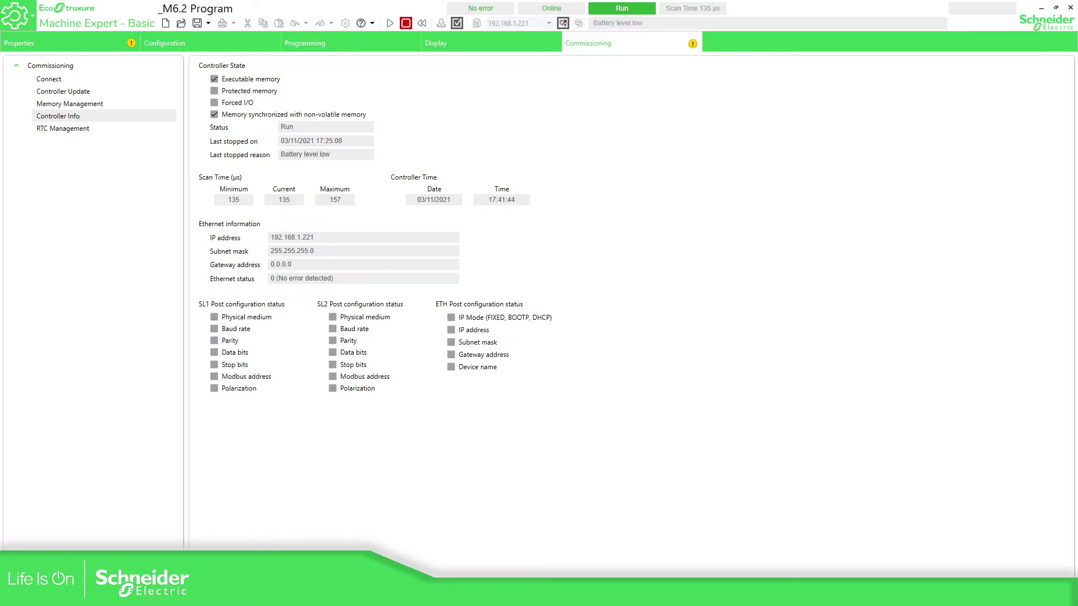
{"action": "left_click_drag", "start_coordinate": [845, 207], "coordinate": [444, 51]}
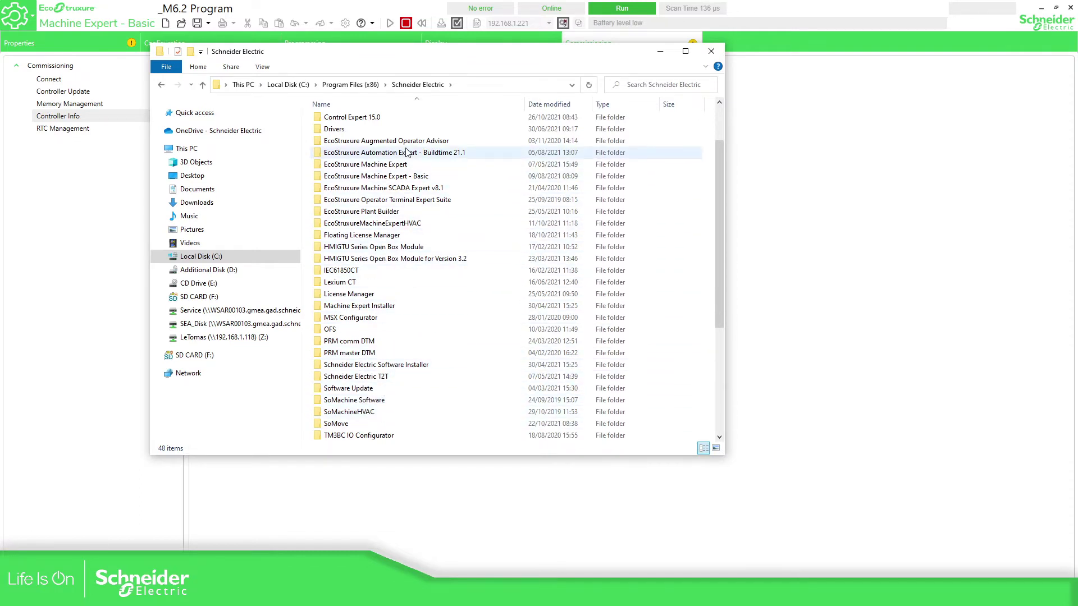
Step: Select usr and script.cmd in PostConfiguration\add_change, then go to SD CARD (F:)
{"action": "double_click", "coordinate": [404, 176]}
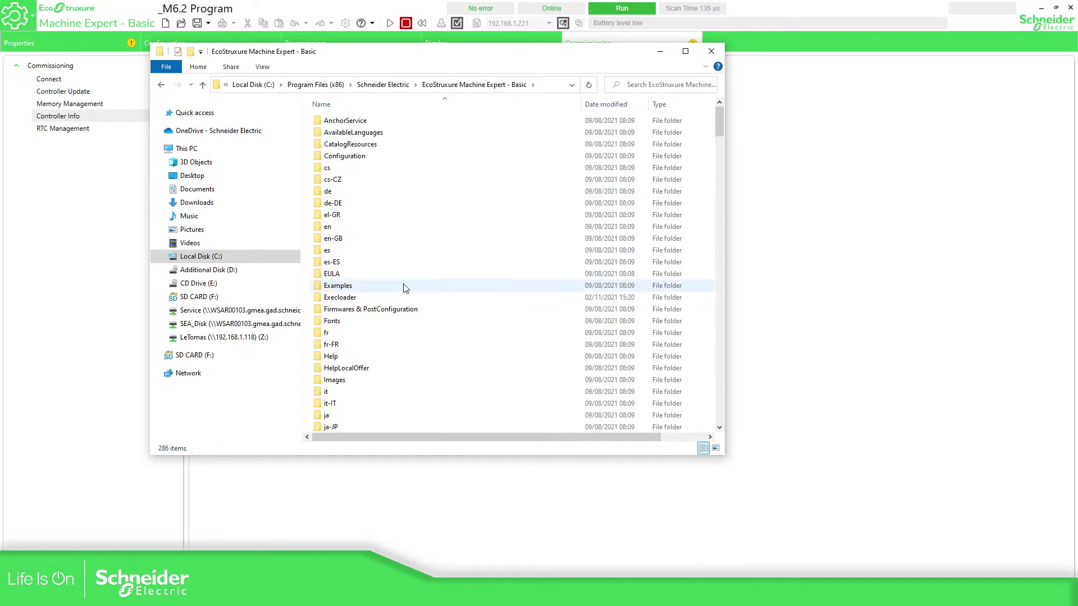
{"action": "double_click", "coordinate": [367, 310]}
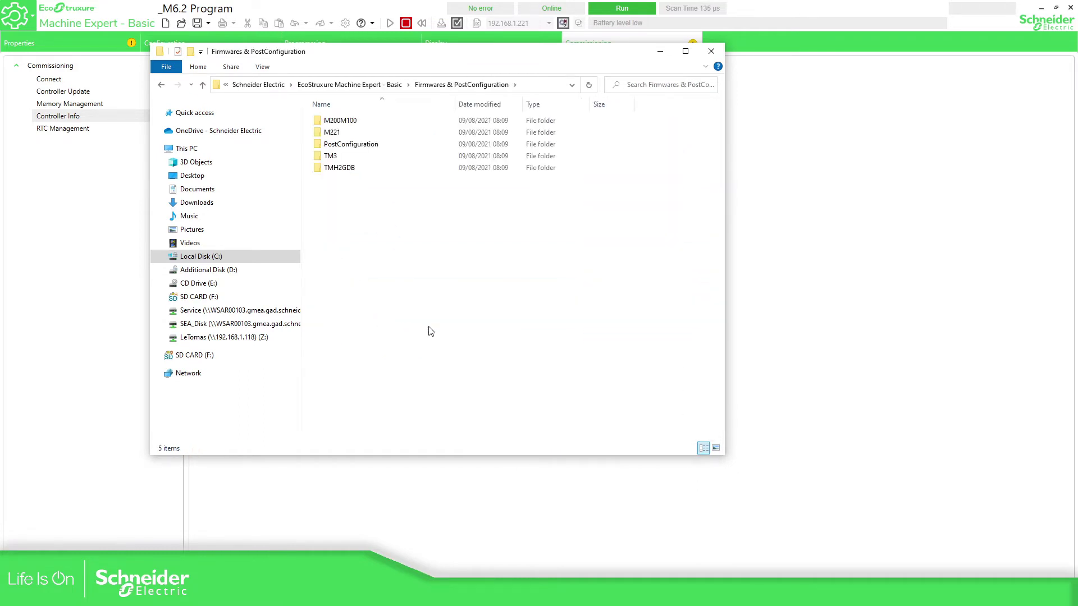
{"action": "double_click", "coordinate": [351, 145]}
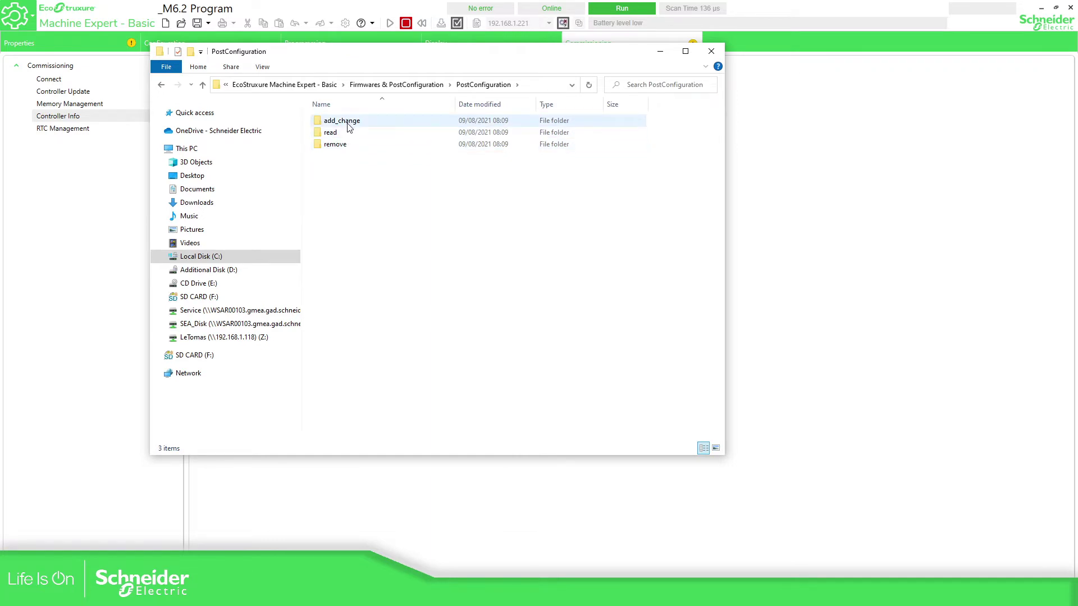
{"action": "double_click", "coordinate": [345, 121]}
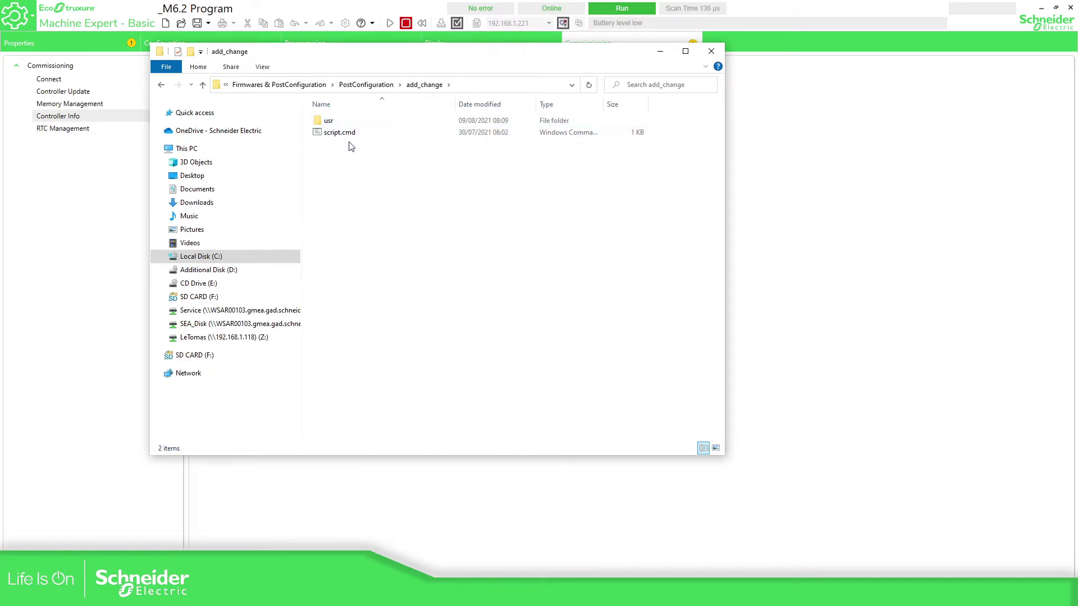
{"action": "left_click_drag", "start_coordinate": [390, 176], "coordinate": [314, 117]}
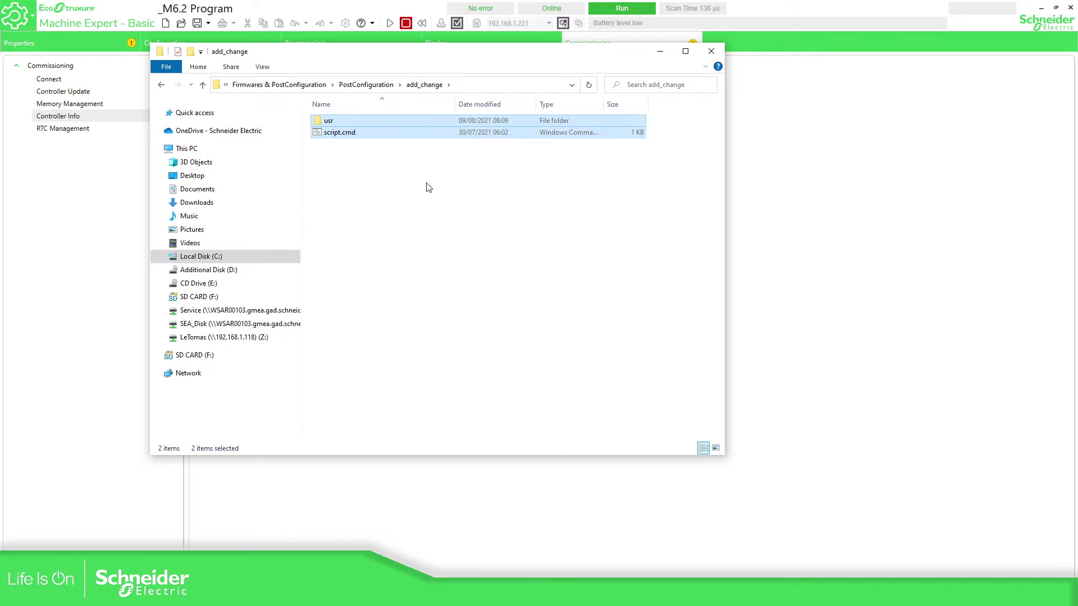
{"action": "left_click", "coordinate": [194, 297]}
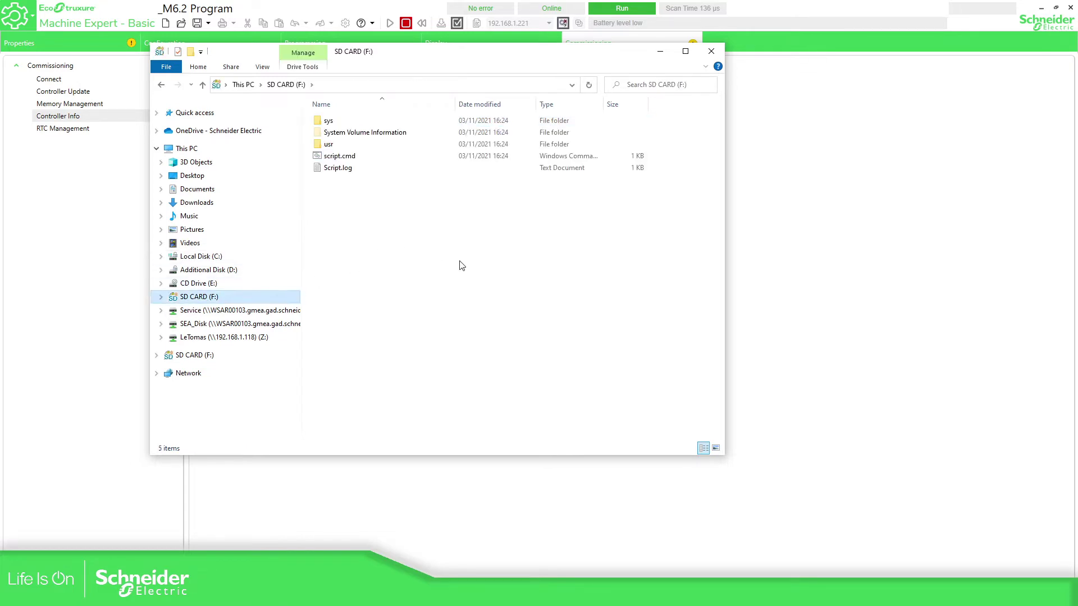
Step: Quick-format SD CARD (F:) as FAT32, erasing all data, and close the format windows
{"action": "right_click", "coordinate": [201, 296]}
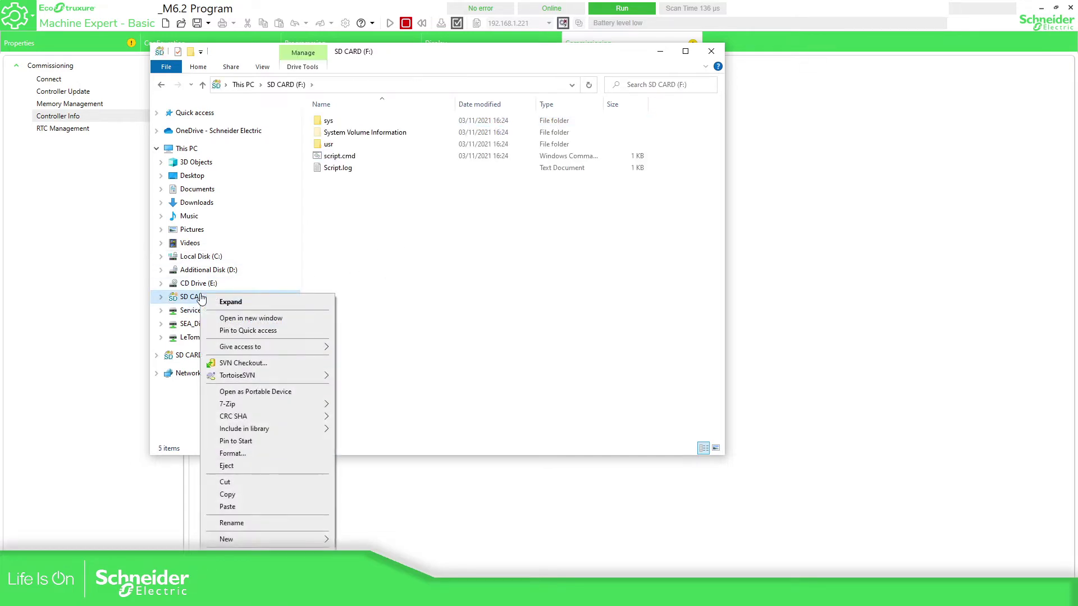
{"action": "left_click", "coordinate": [239, 454]}
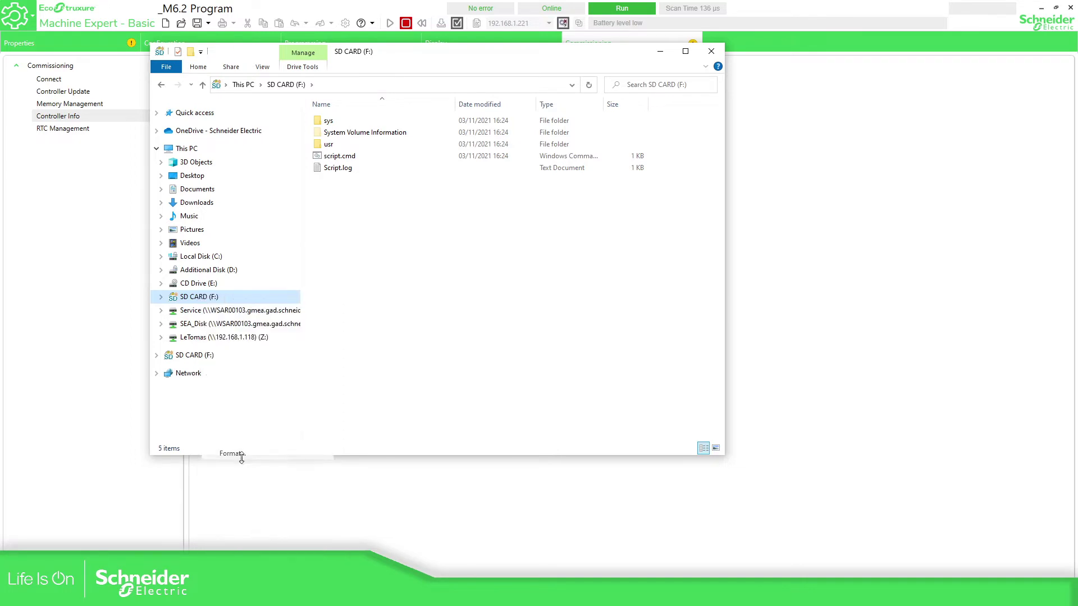
{"action": "left_click", "coordinate": [277, 395]}
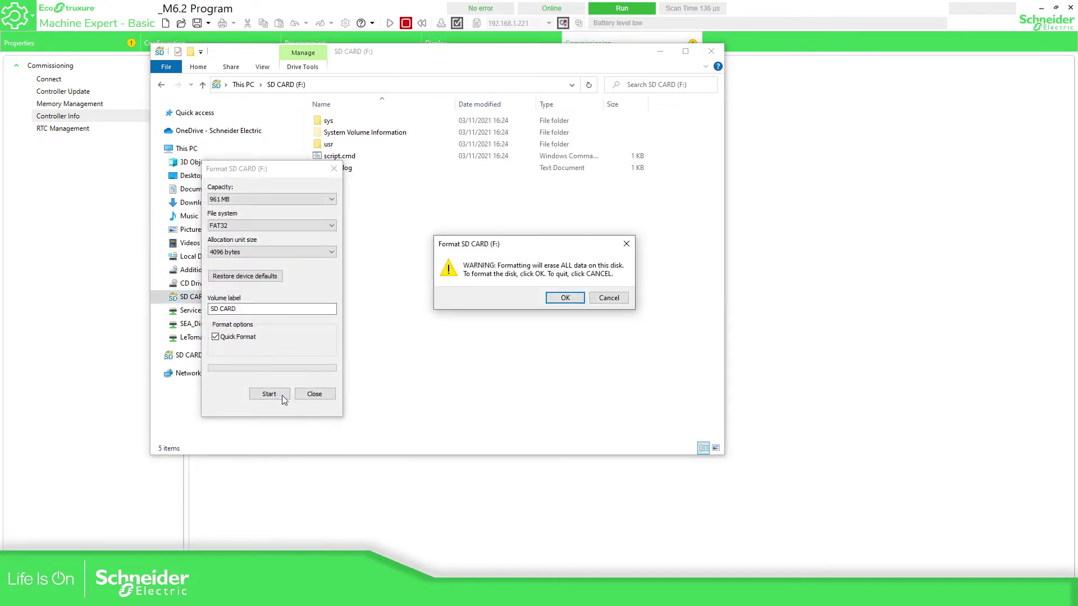
{"action": "left_click", "coordinate": [573, 303]}
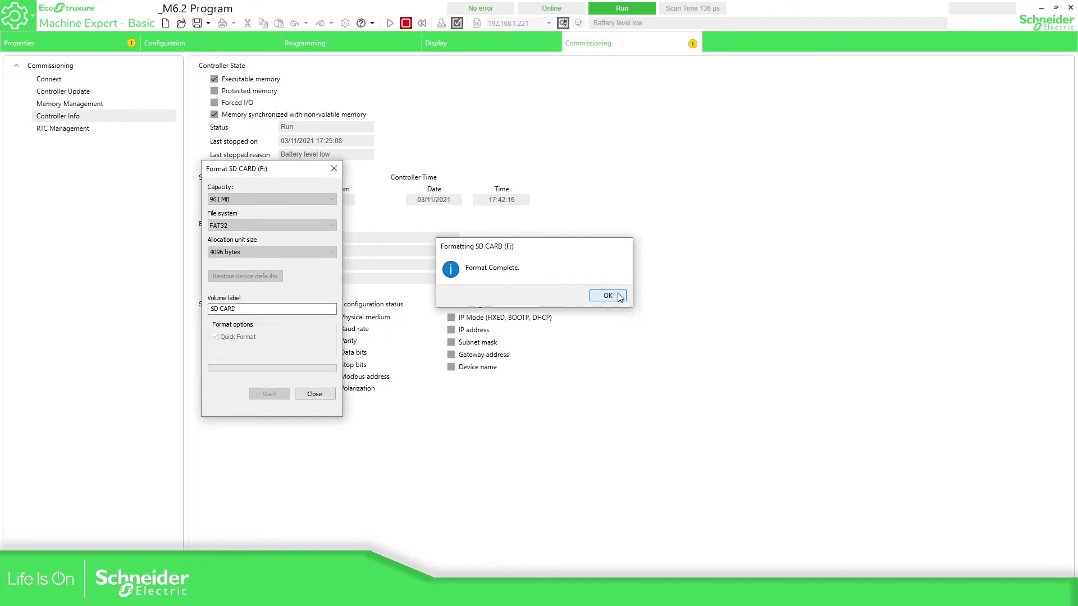
{"action": "left_click", "coordinate": [620, 296]}
{"action": "left_click", "coordinate": [315, 394]}
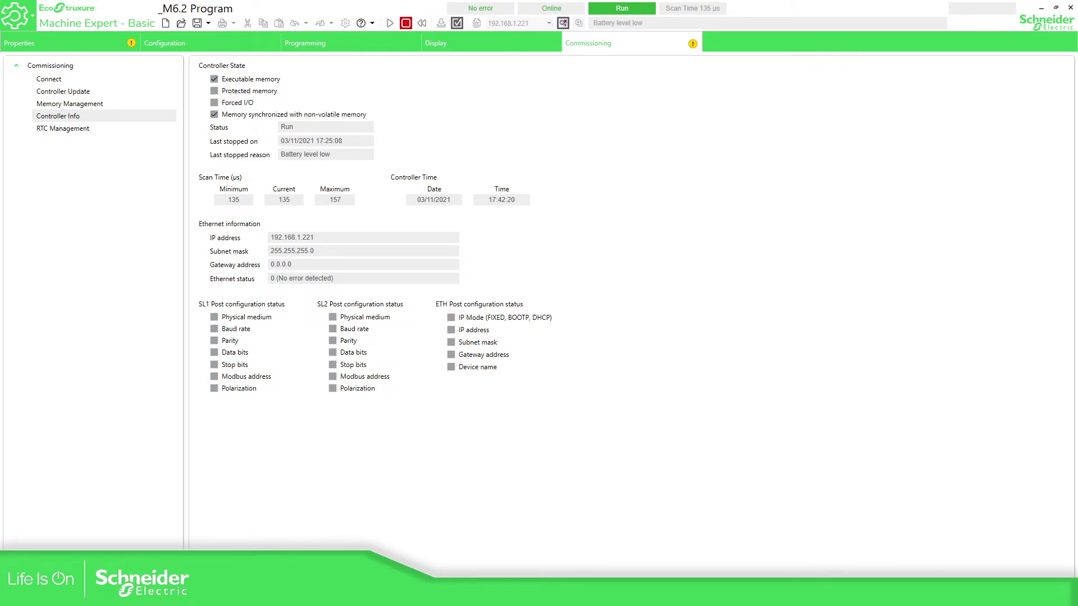
Step: Review script.cmd's Download "/usr/cfg" line on SD CARD (F:), then open usr\cfg
{"action": "key", "text": "super+e"}
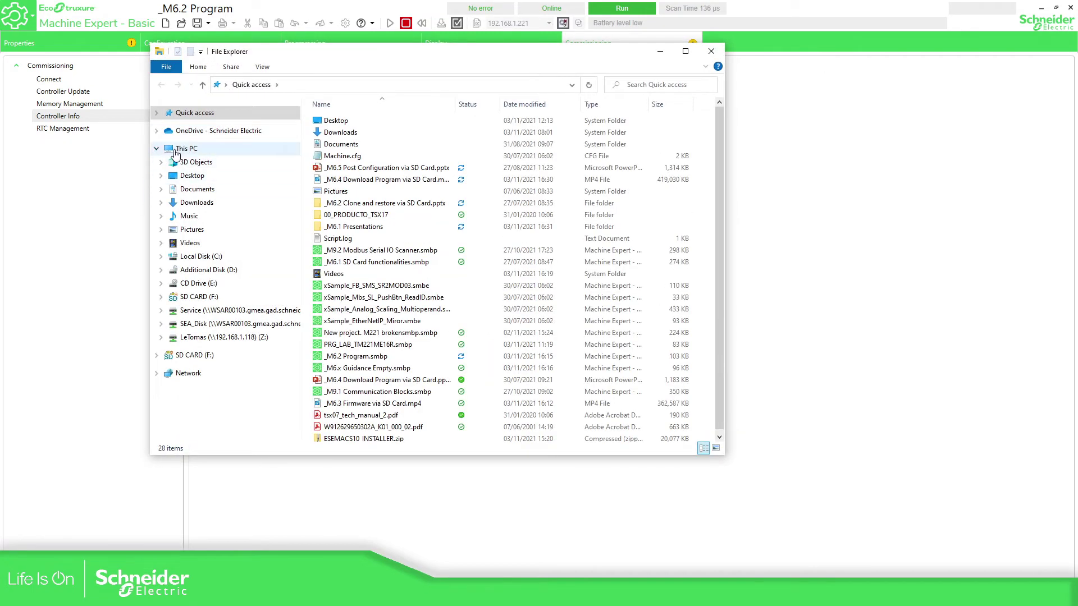
{"action": "left_click", "coordinate": [178, 149]}
{"action": "left_click", "coordinate": [199, 297]}
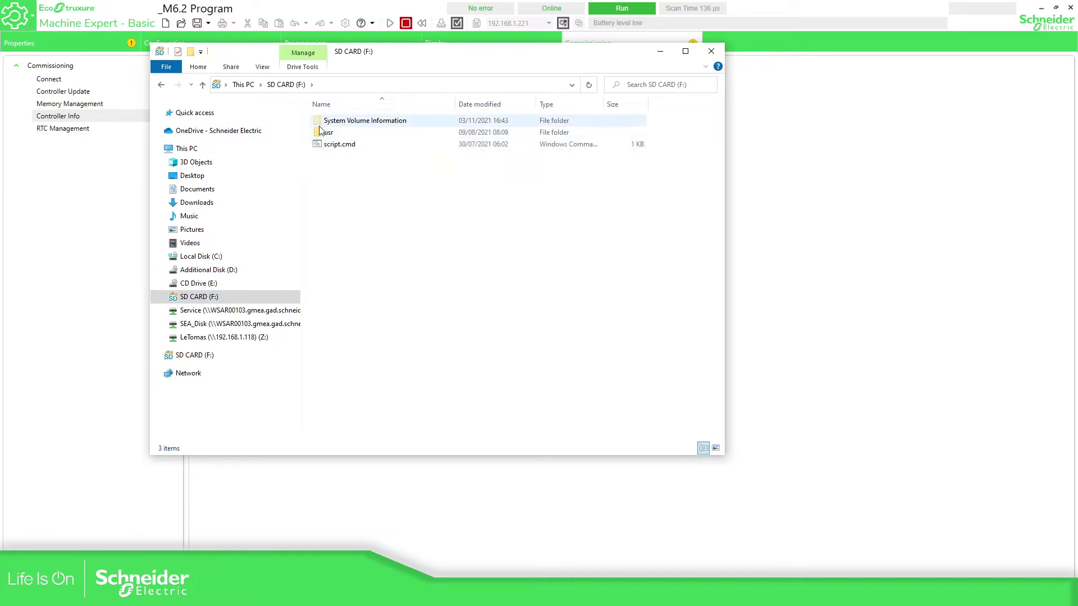
{"action": "right_click", "coordinate": [337, 145]}
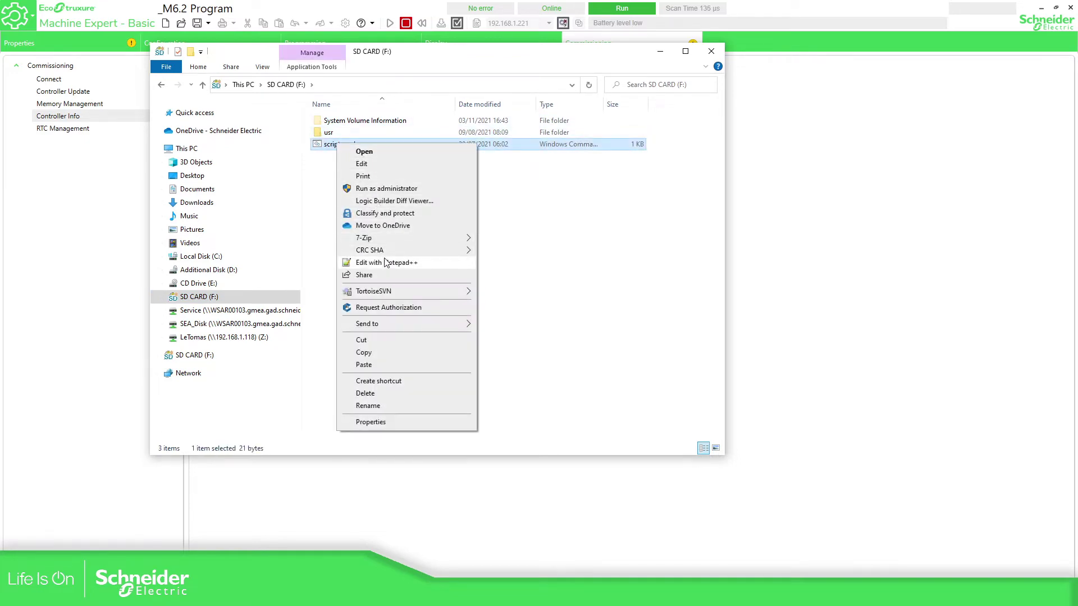
{"action": "left_click", "coordinate": [362, 164]}
{"action": "left_click_drag", "start_coordinate": [208, 134], "coordinate": [294, 134]}
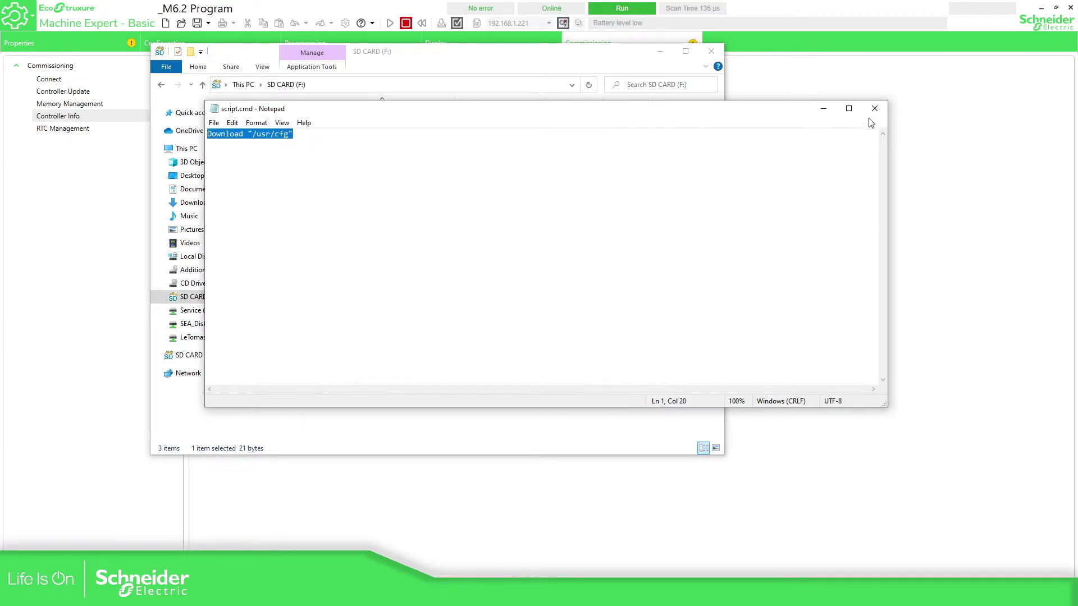
{"action": "left_click", "coordinate": [874, 109]}
{"action": "double_click", "coordinate": [325, 133]}
{"action": "double_click", "coordinate": [328, 122]}
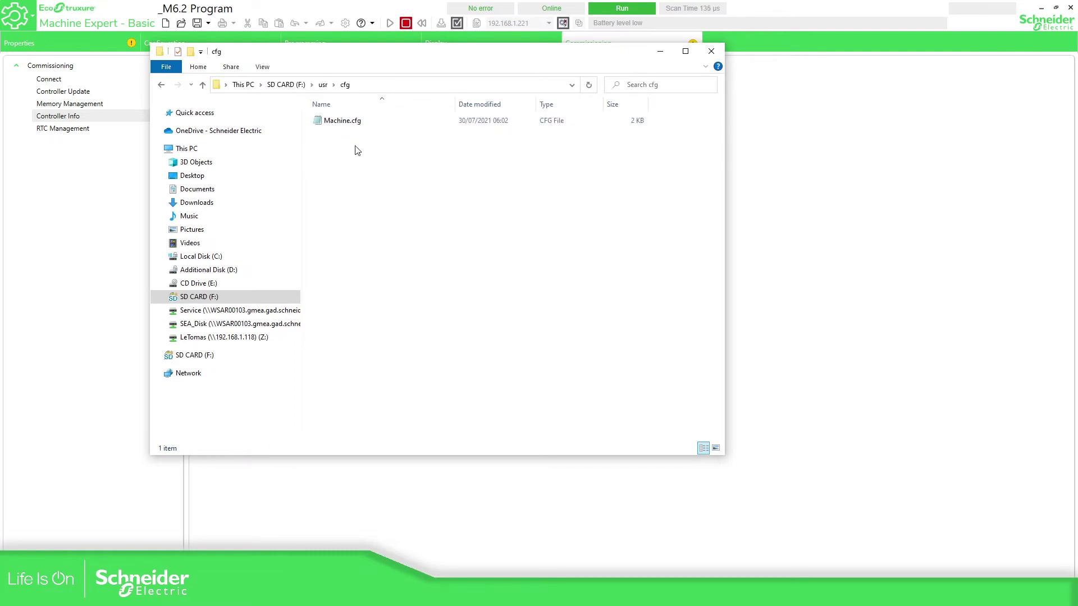
Step: In Machine.cfg, replace the SL1.Bauds value 19200 with '38'
{"action": "double_click", "coordinate": [342, 121]}
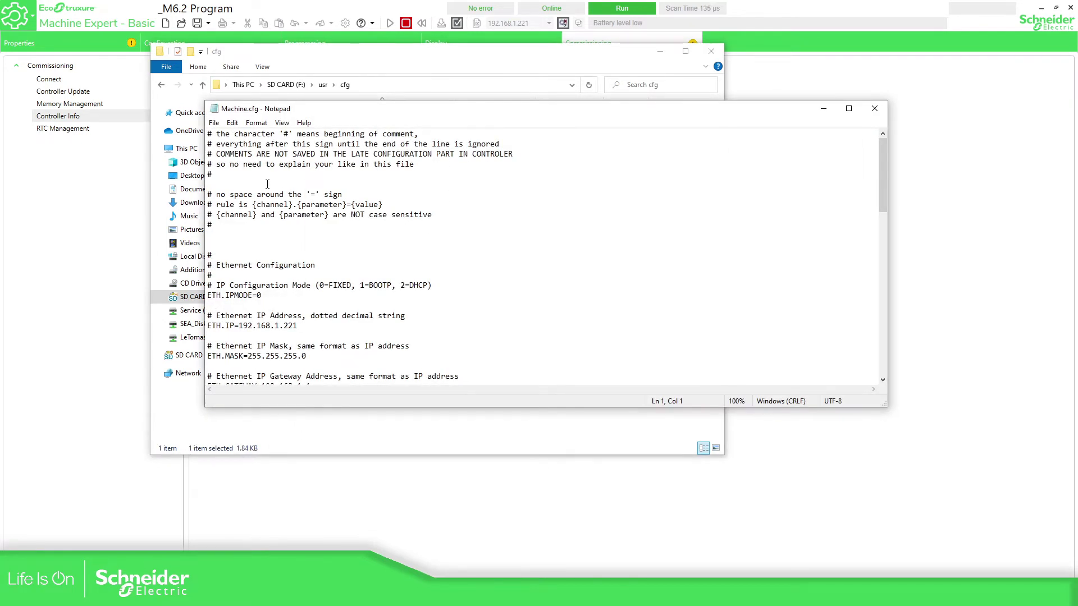
{"action": "scroll", "coordinate": [269, 197], "scroll_direction": "down", "scroll_amount": 2}
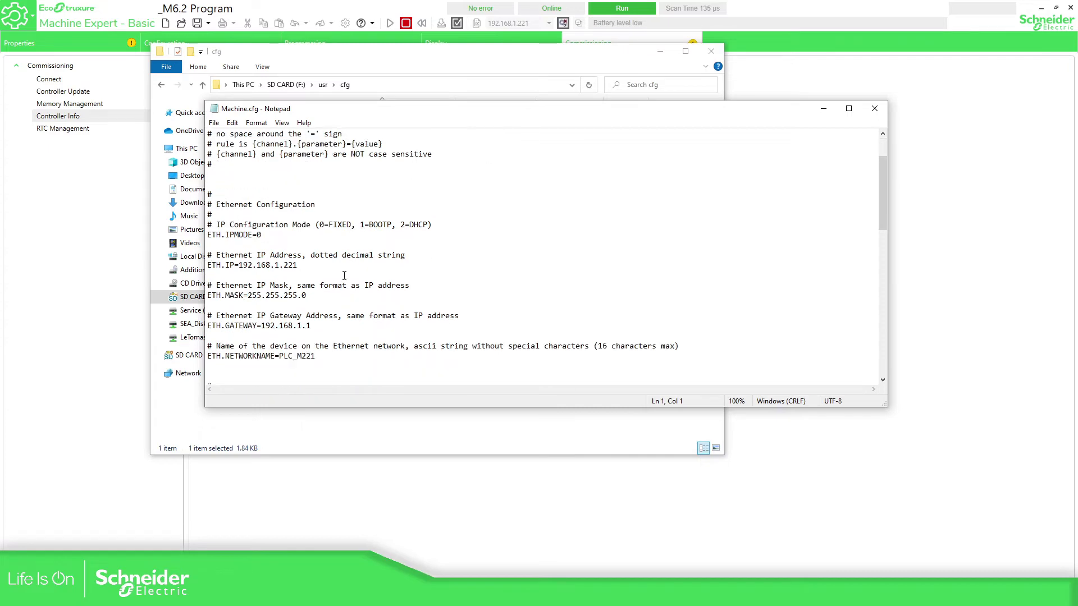
{"action": "scroll", "coordinate": [307, 249], "scroll_direction": "down", "scroll_amount": 2}
{"action": "scroll", "coordinate": [295, 186], "scroll_direction": "down", "scroll_amount": 4}
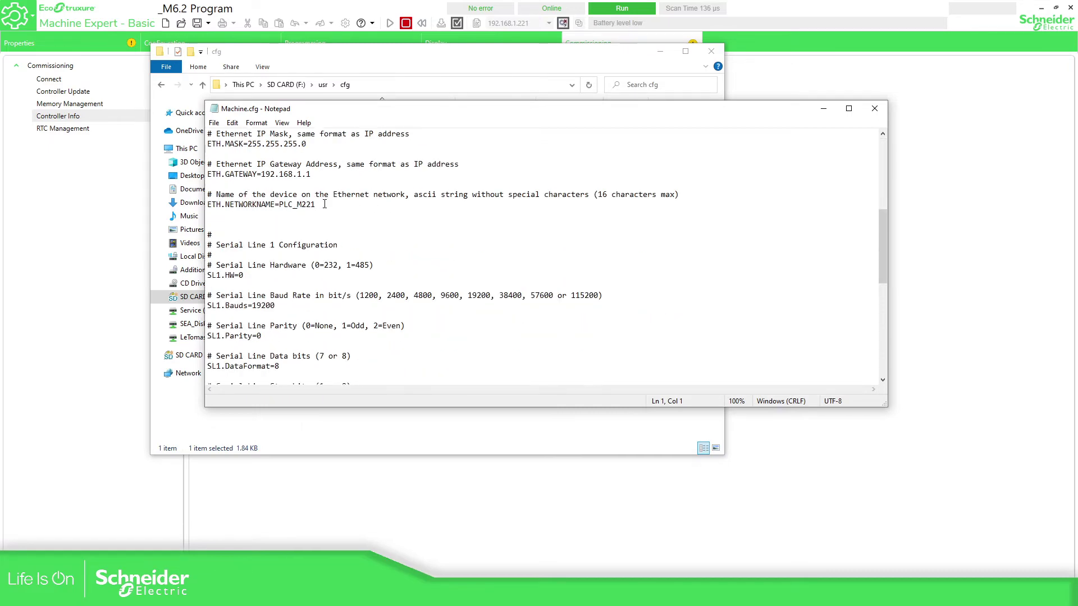
{"action": "scroll", "coordinate": [238, 222], "scroll_direction": "down", "scroll_amount": 8}
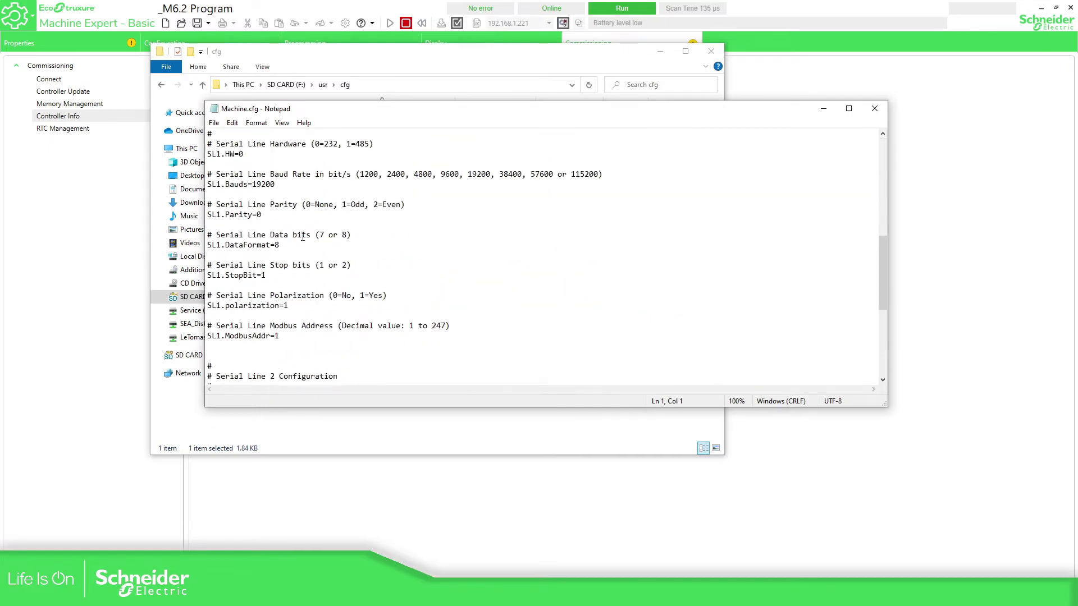
{"action": "scroll", "coordinate": [358, 287], "scroll_direction": "down", "scroll_amount": 3}
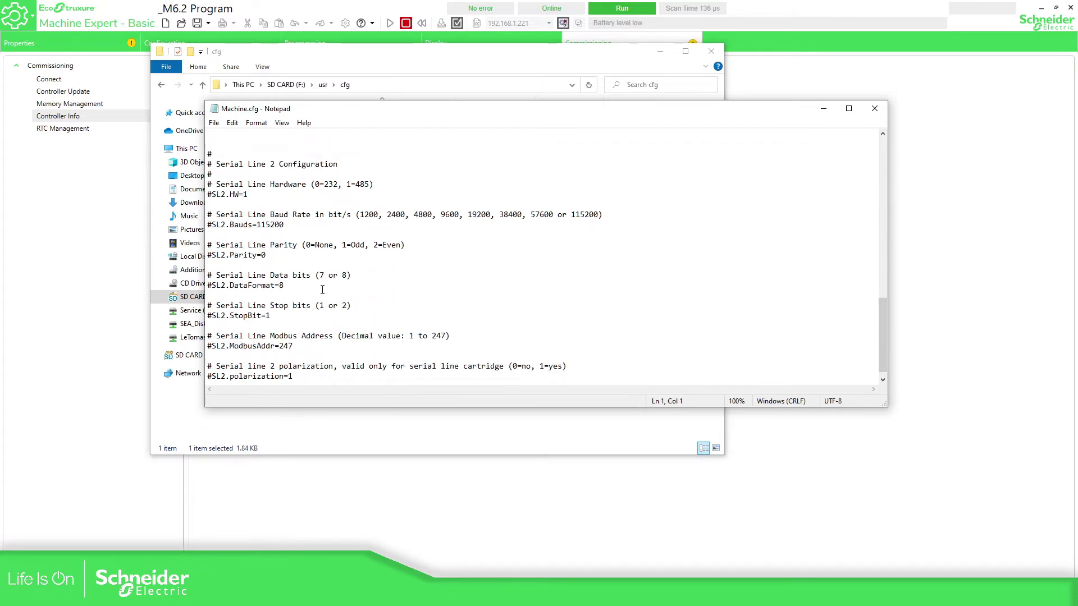
{"action": "scroll", "coordinate": [323, 304], "scroll_direction": "up", "scroll_amount": 10}
{"action": "left_click_drag", "start_coordinate": [275, 238], "coordinate": [248, 233]}
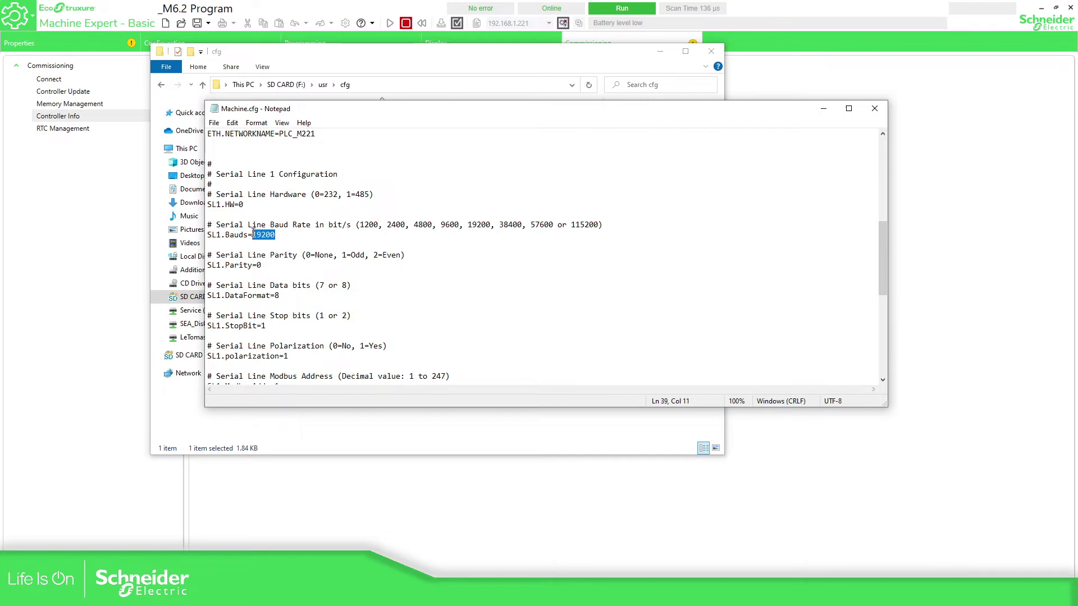
{"action": "type", "text": "384"}
Step: Check the SL1.Parity value, save Machine.cfg, and return Explorer to the SD card root
{"action": "left_click_drag", "start_coordinate": [257, 266], "coordinate": [263, 265]}
{"action": "scroll", "coordinate": [313, 280], "scroll_direction": "down", "scroll_amount": 5}
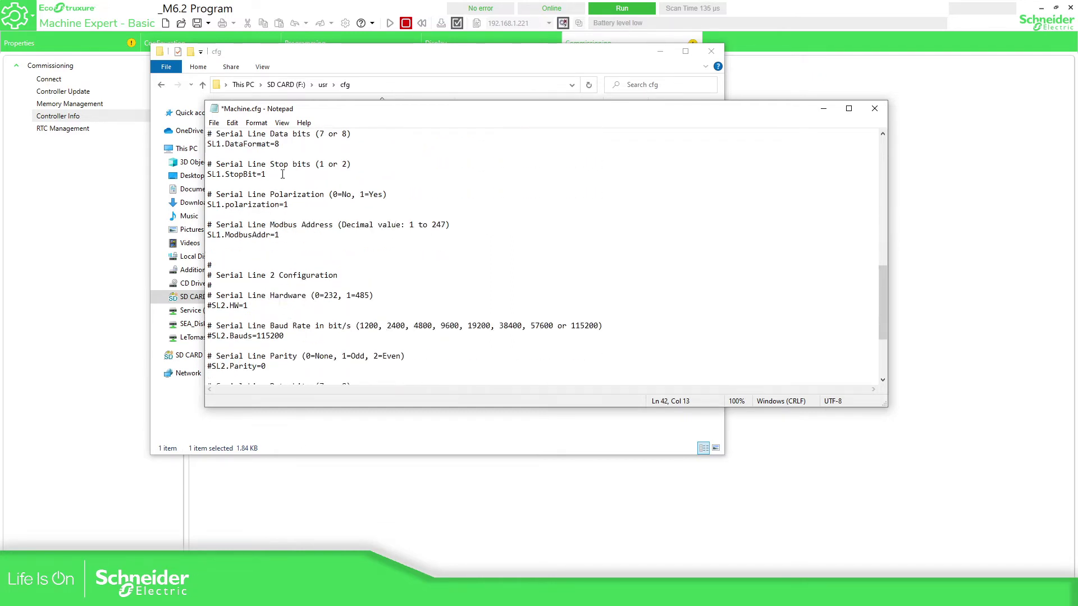
{"action": "scroll", "coordinate": [303, 298], "scroll_direction": "down", "scroll_amount": 2}
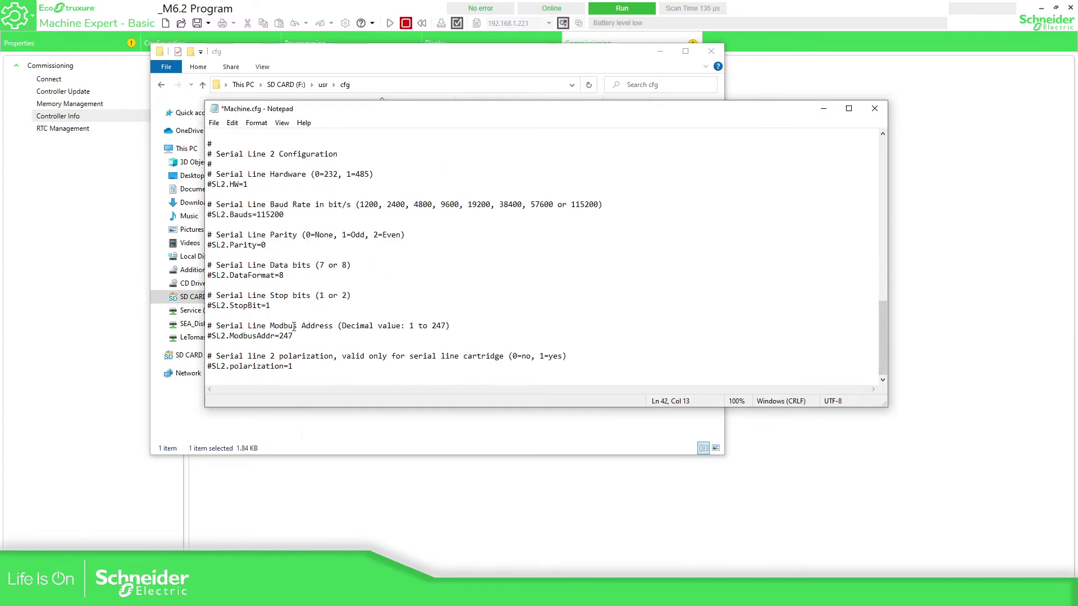
{"action": "scroll", "coordinate": [294, 326], "scroll_direction": "up", "scroll_amount": 15}
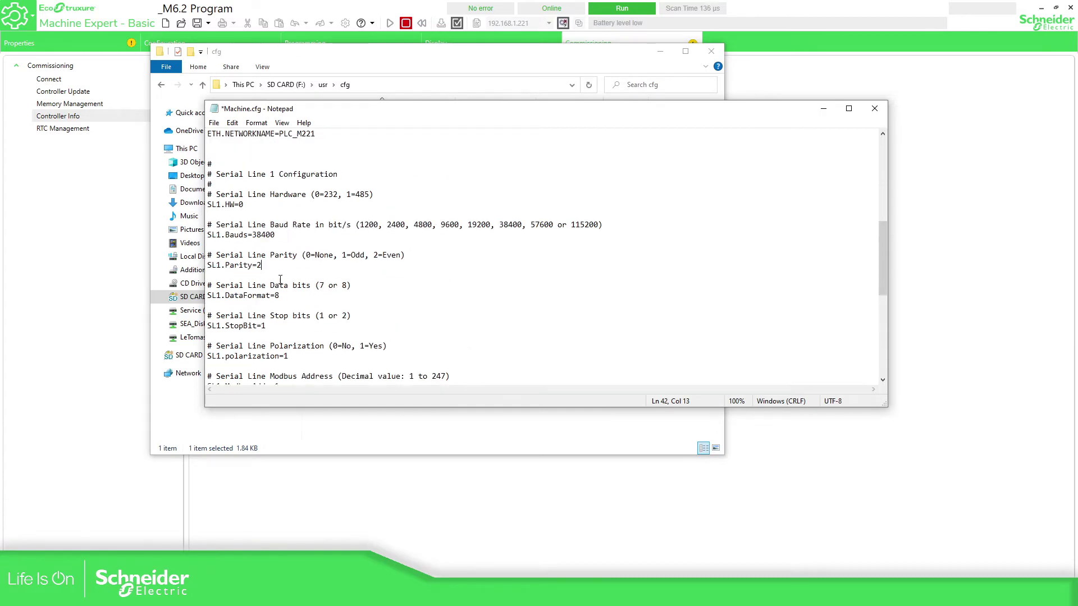
{"action": "left_click", "coordinate": [213, 124]}
{"action": "left_click", "coordinate": [257, 174]}
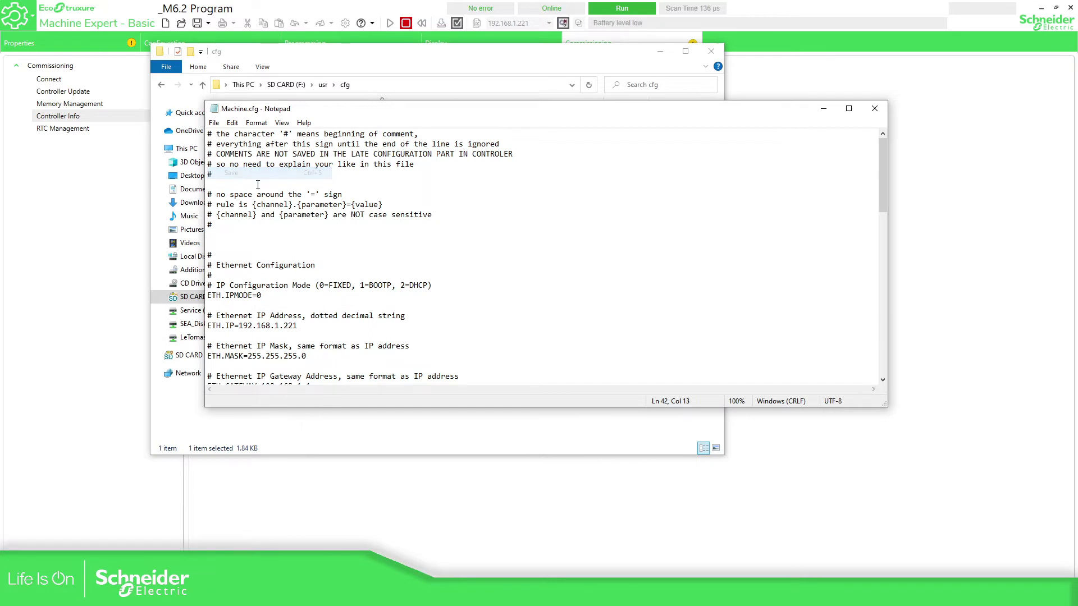
{"action": "left_click", "coordinate": [874, 108]}
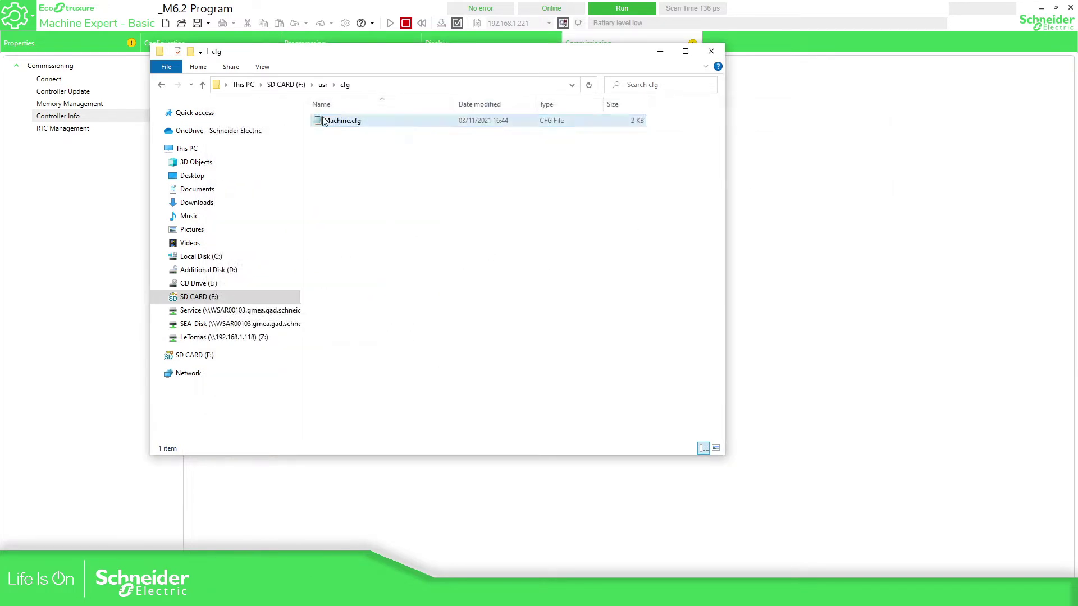
{"action": "left_click", "coordinate": [288, 85]}
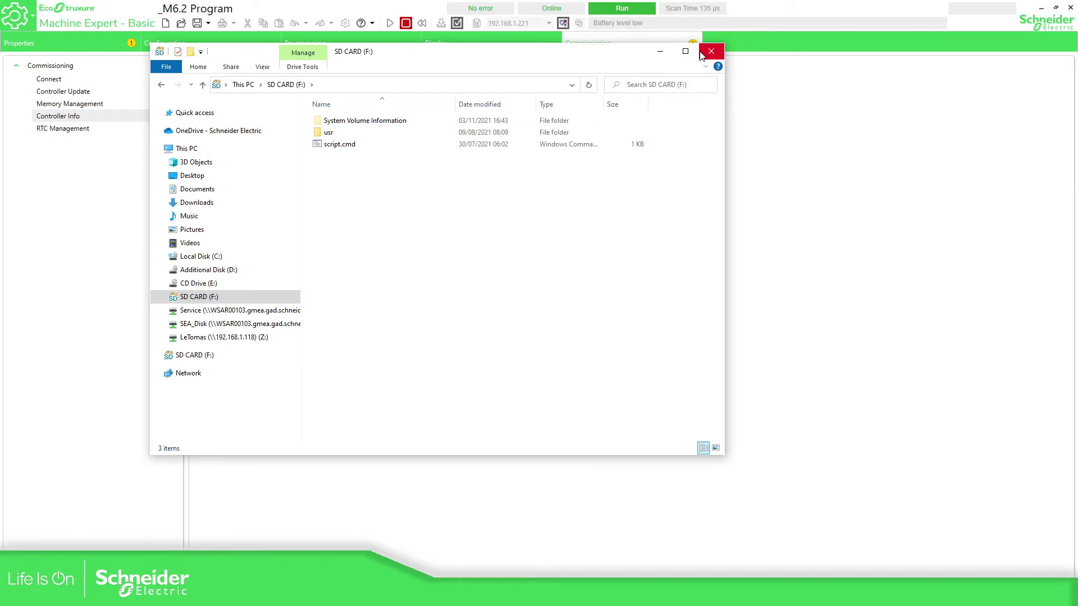